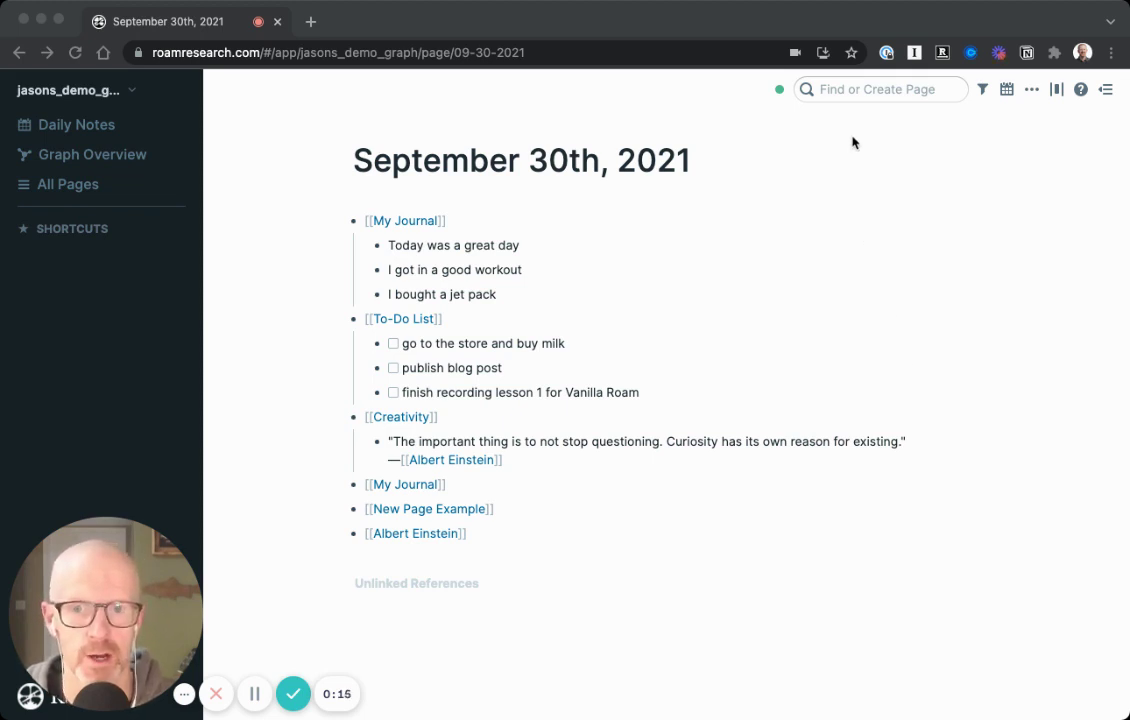
# Search for 'moon' and open the Facts About the Moon page.
pyautogui.click(833, 89)
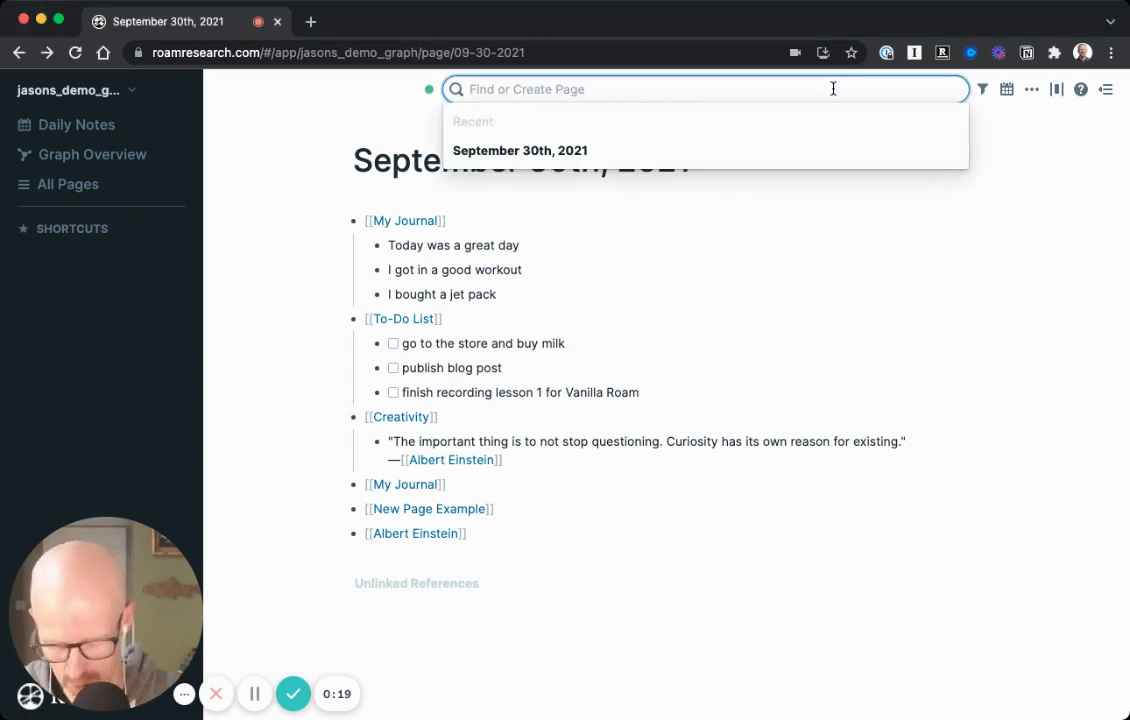
pyautogui.write('moon')
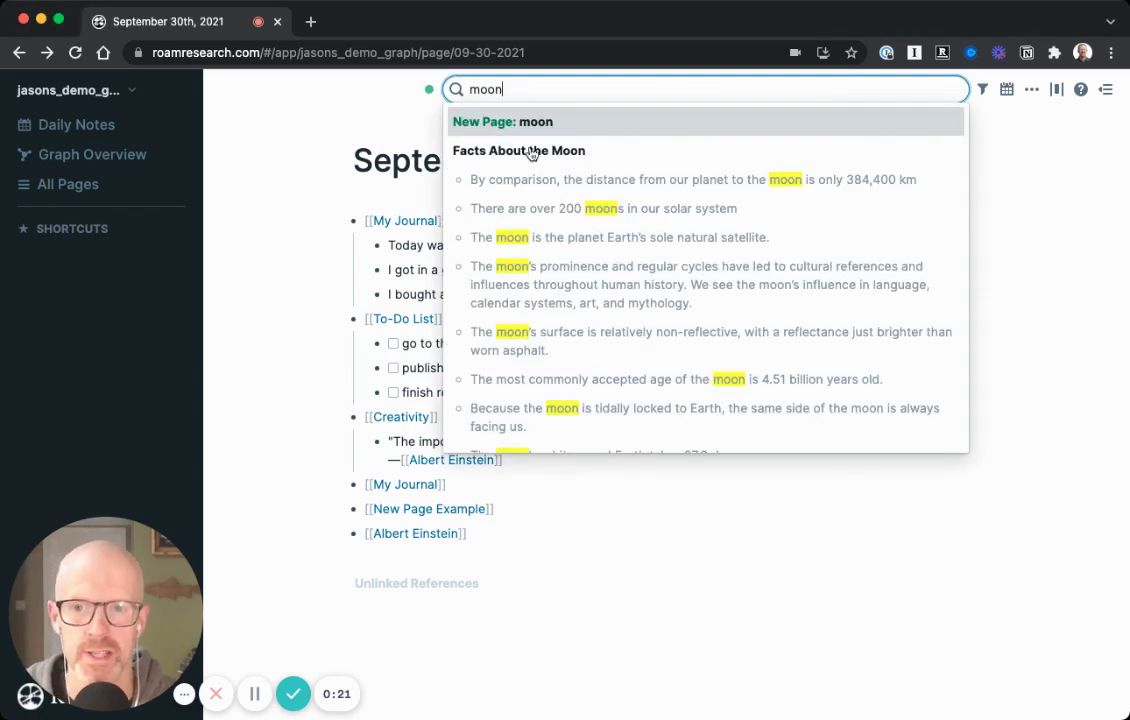
pyautogui.click(527, 150)
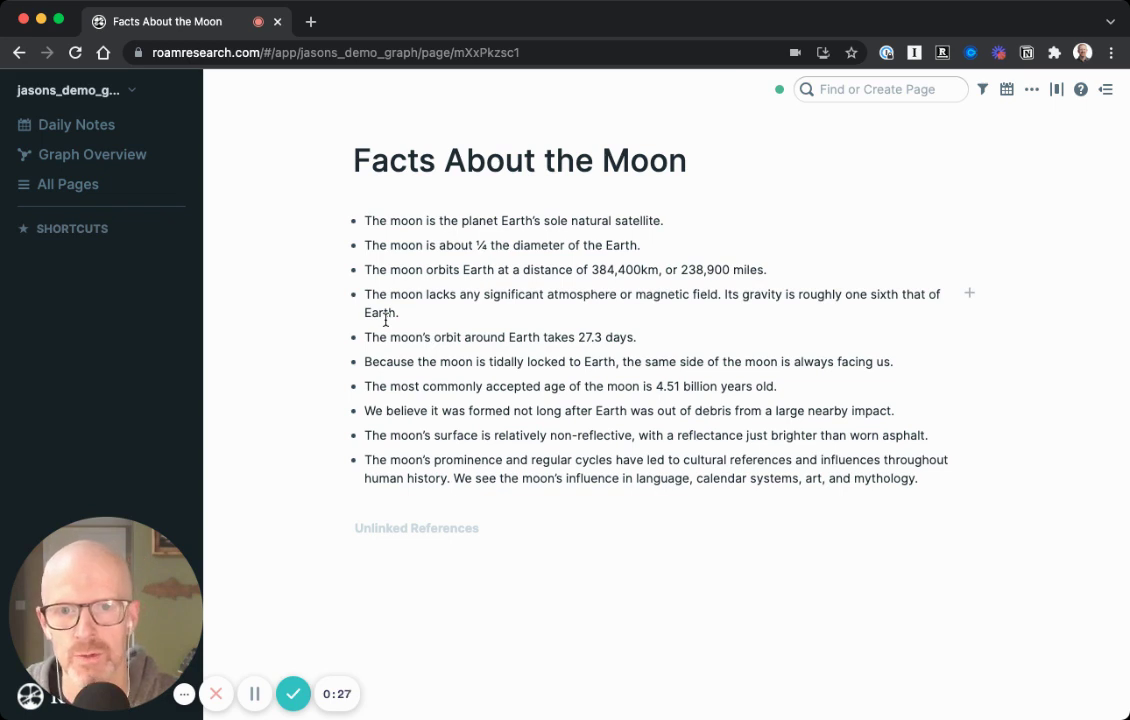
pyautogui.press('super+u')
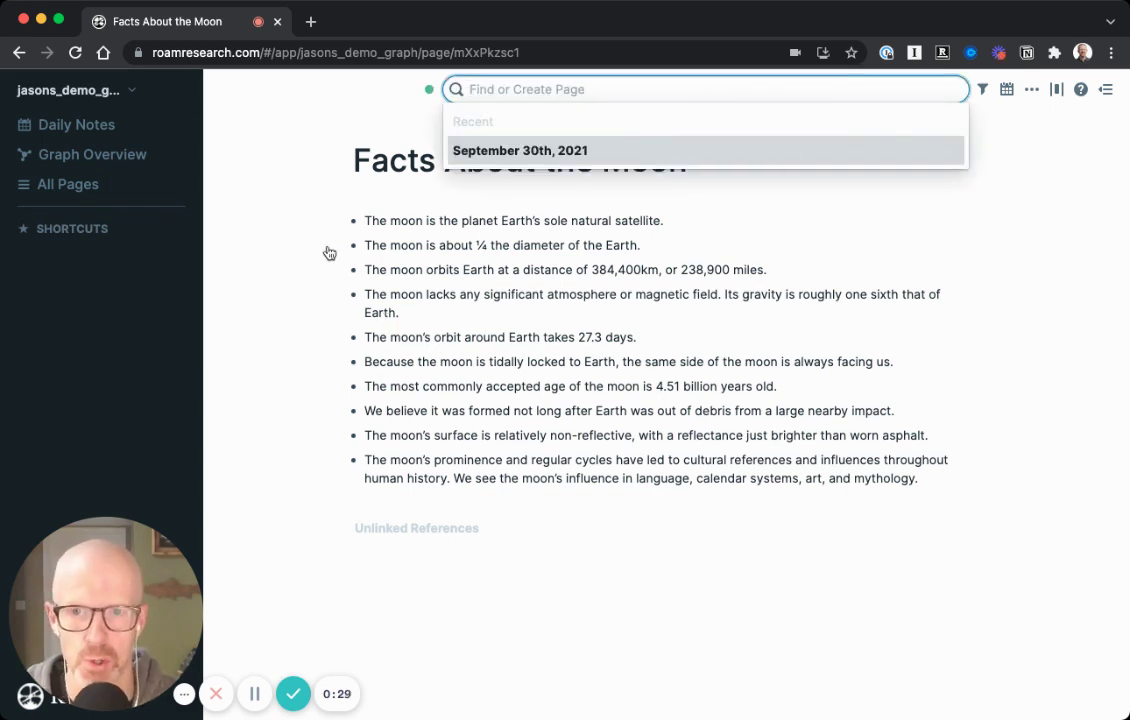
# Find 'solar' and open Facts About our Solar System in the right sidebar.
pyautogui.write('solar')
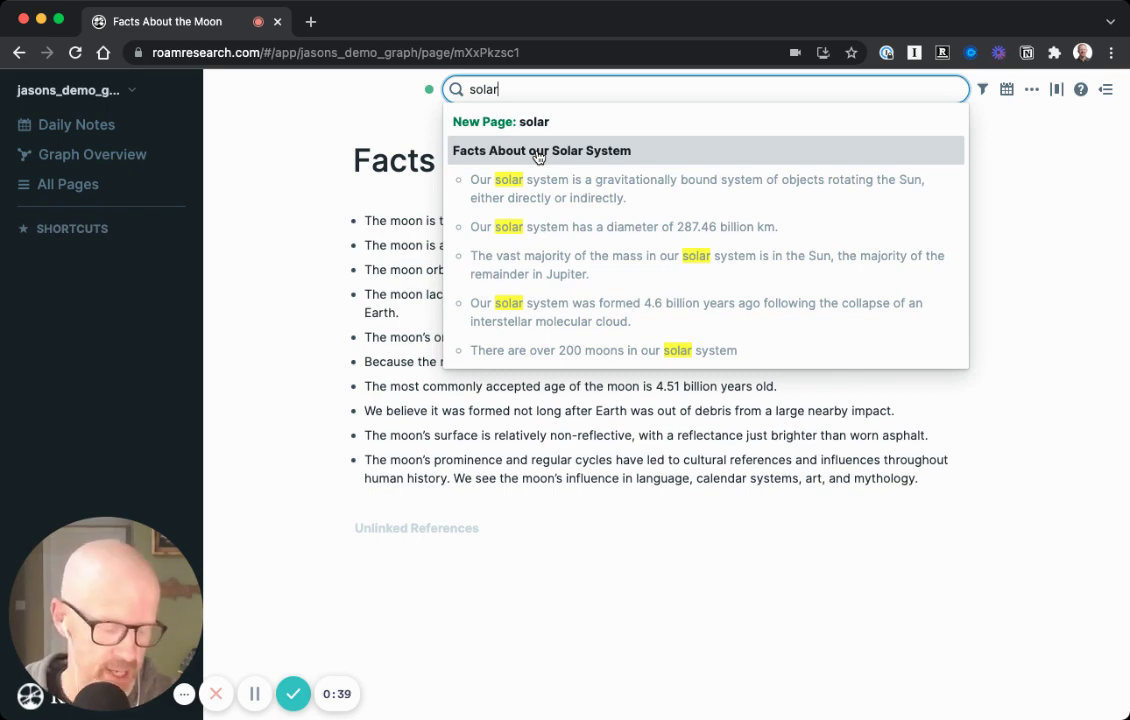
pyautogui.keyDown('shift'); pyautogui.click(538, 152); pyautogui.keyUp('shift')
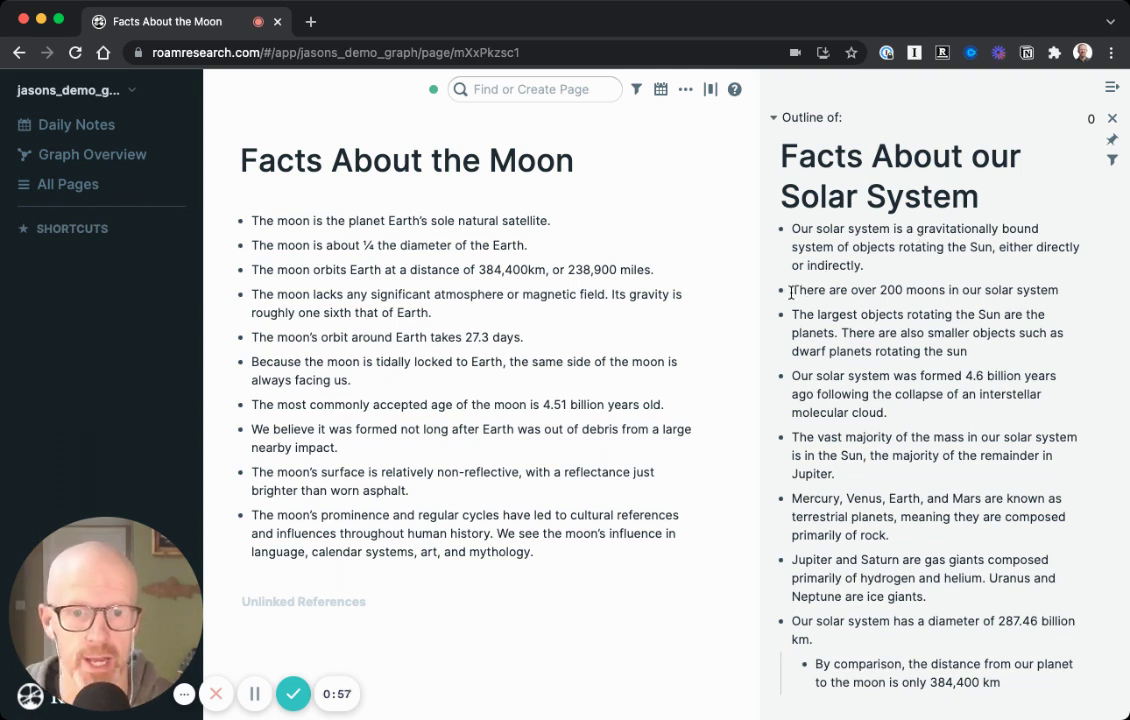
pyautogui.moveTo(791, 291); pyautogui.dragTo(1062, 288)
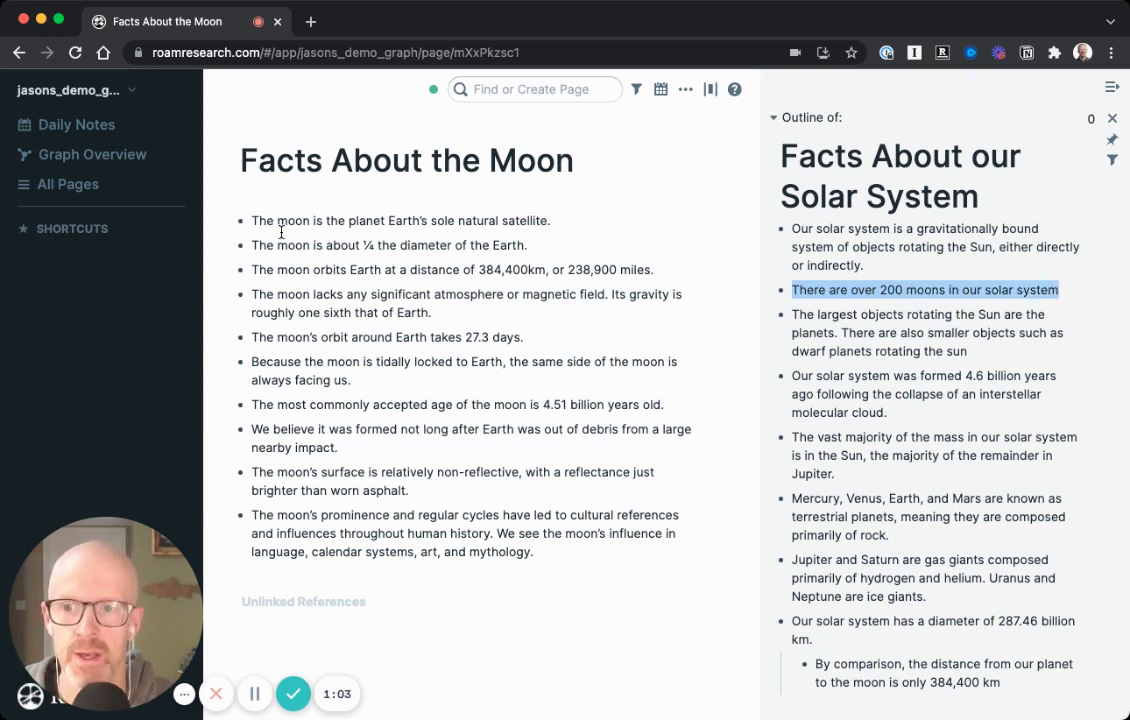
pyautogui.click(252, 221)
pyautogui.moveTo(252, 221); pyautogui.dragTo(555, 223)
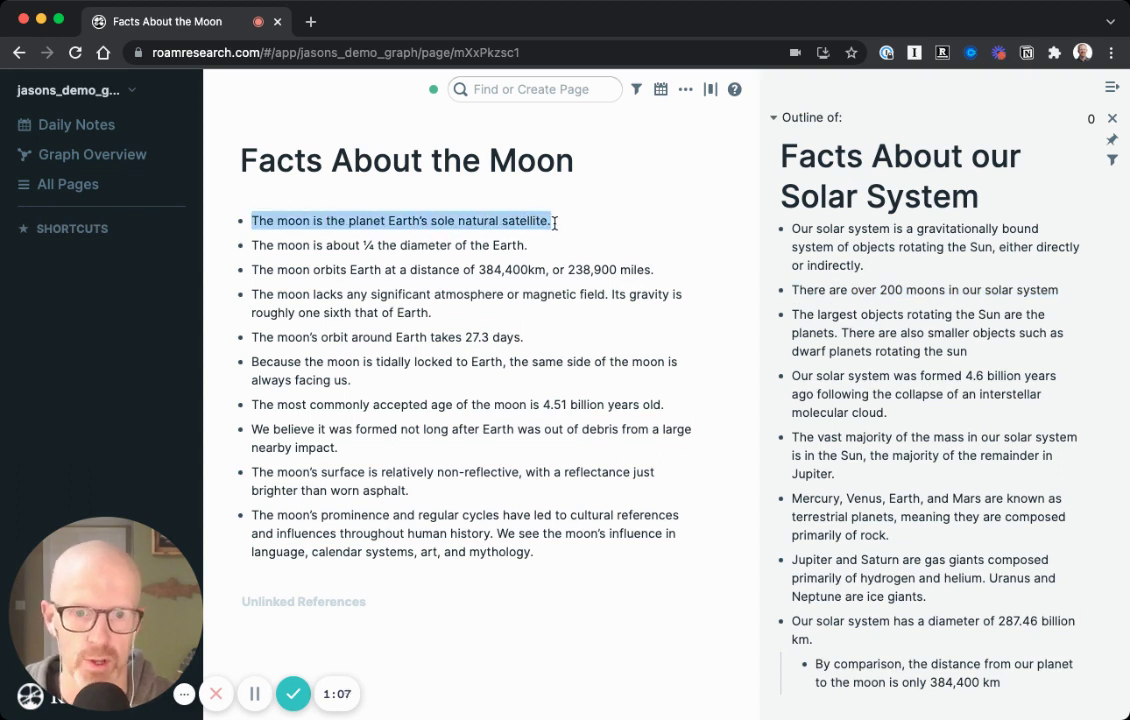
pyautogui.click(794, 288)
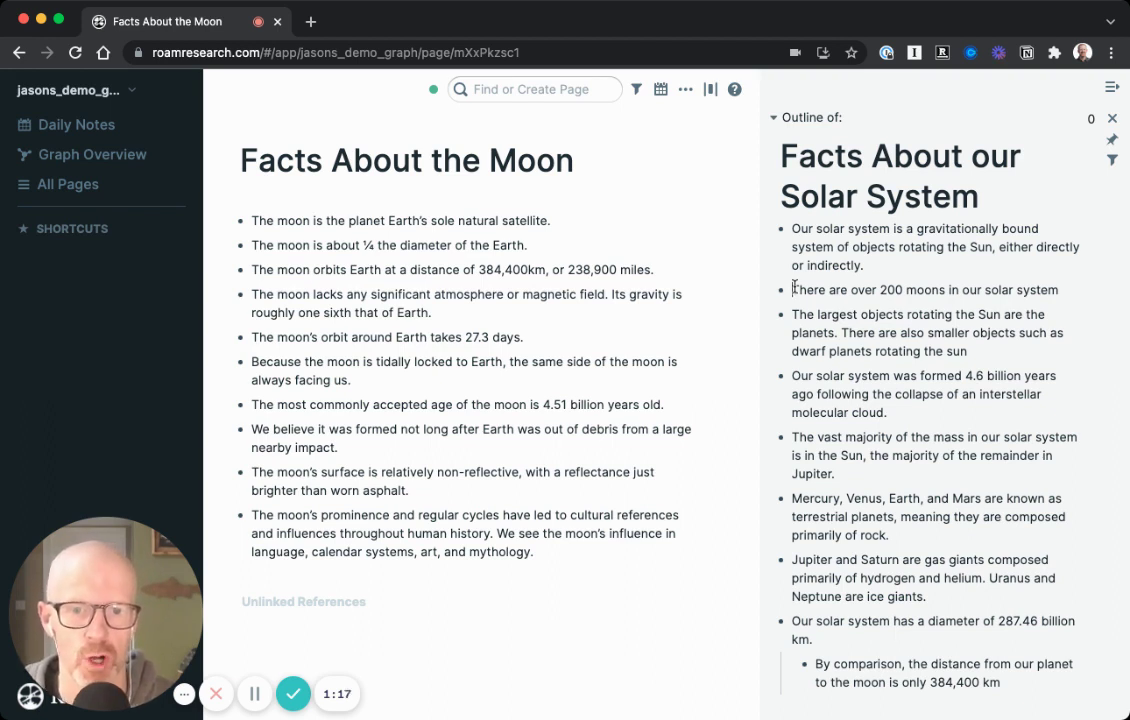
pyautogui.moveTo(783, 296)
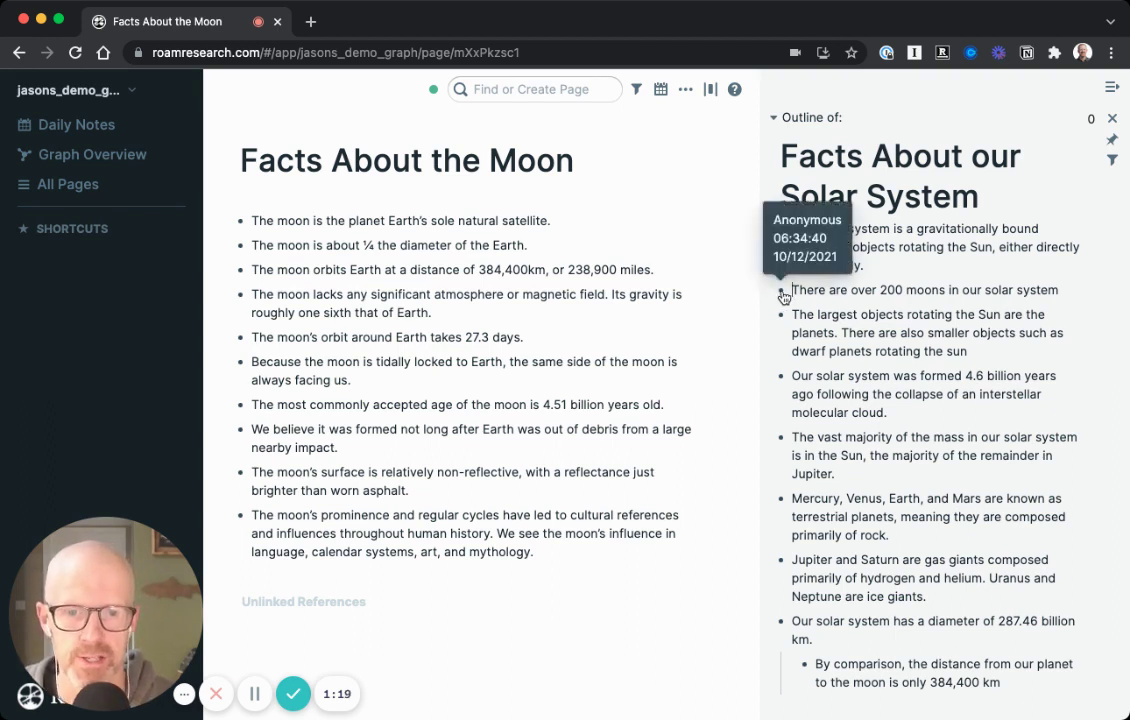
# Copy the 200-moons block reference and paste it into a new bullet nested under the first Moon fact.
pyautogui.rightClick(783, 294)
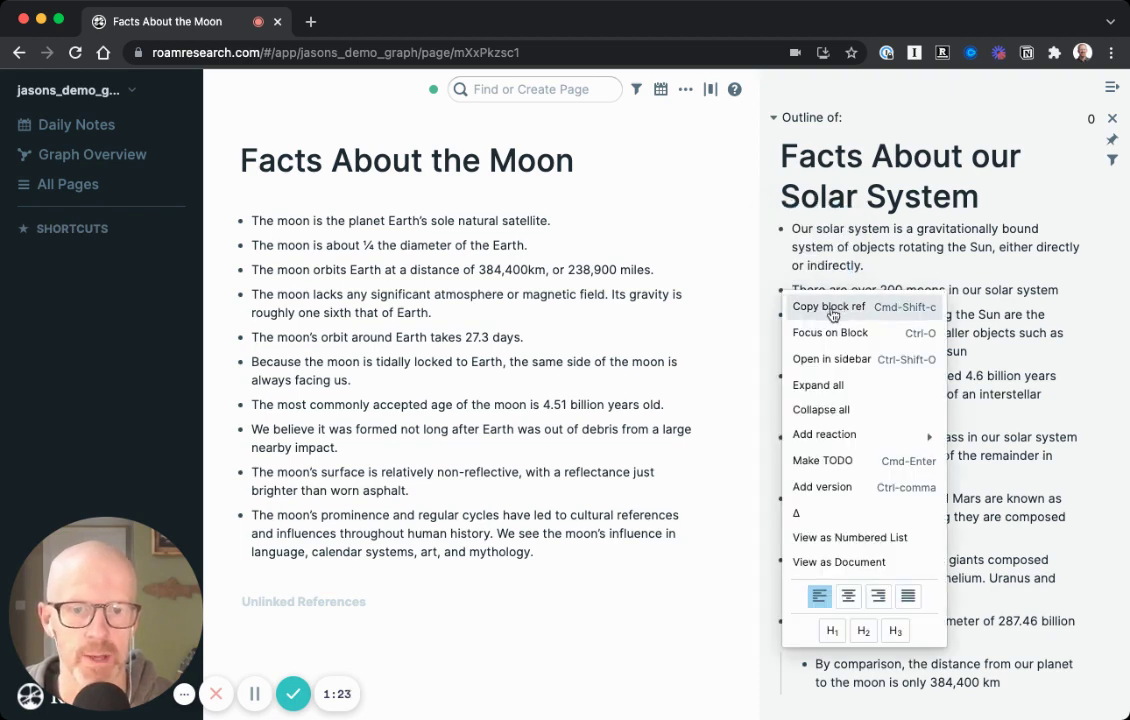
pyautogui.click(831, 311)
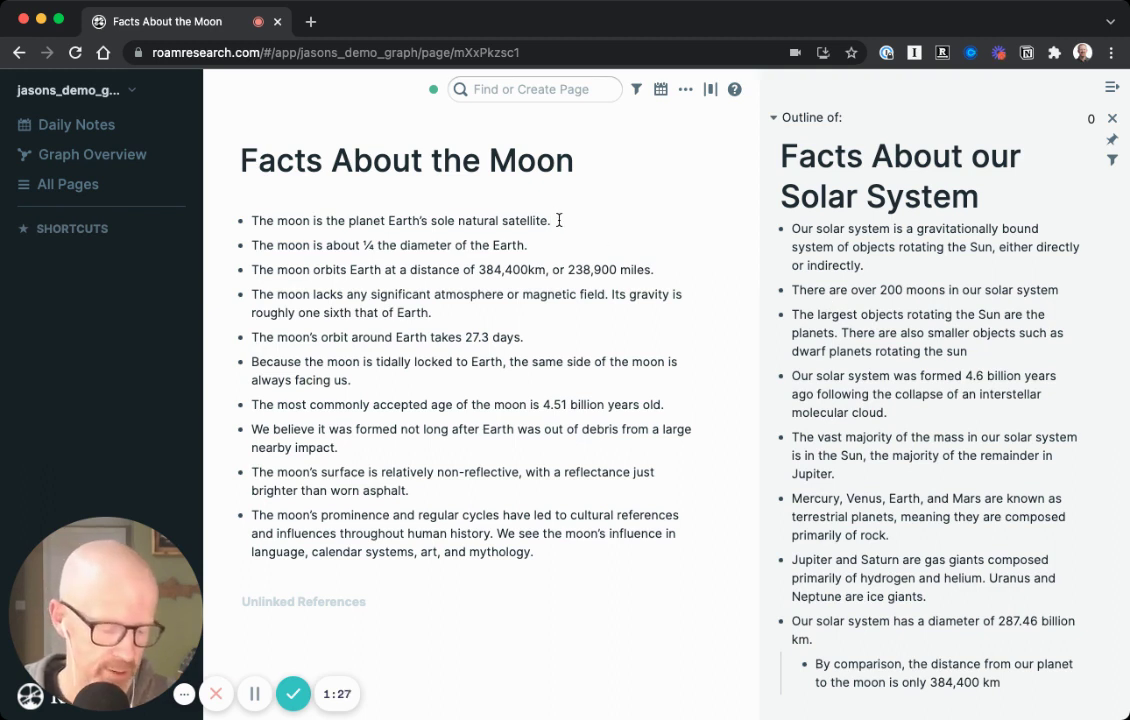
pyautogui.press('Return')
pyautogui.press('Tab')
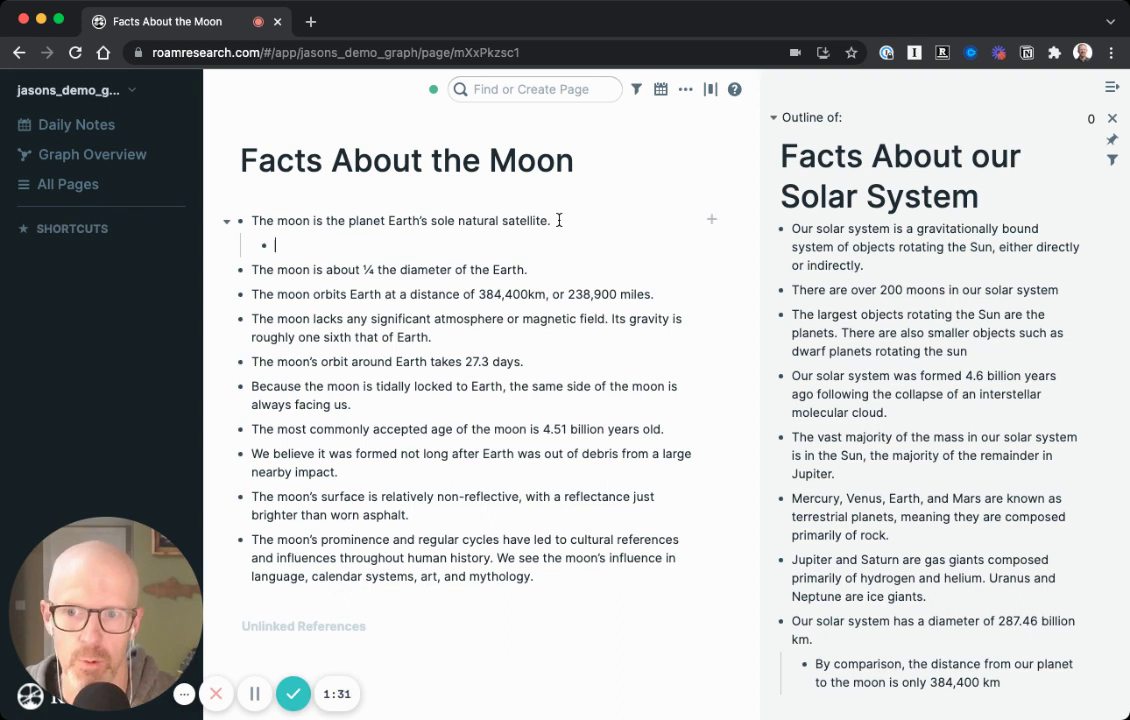
pyautogui.press('super+v')
pyautogui.press('super+a')
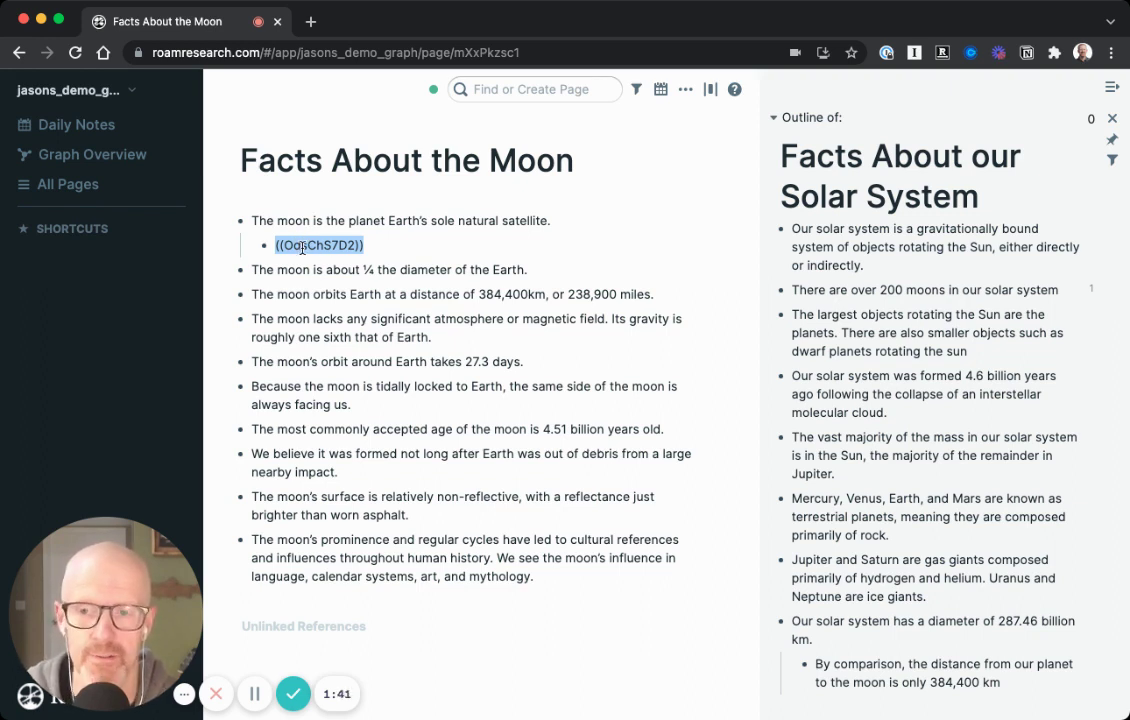
# Exit editing so the reference renders as 'There are over 200 moons in our solar system'.
pyautogui.click(569, 220)
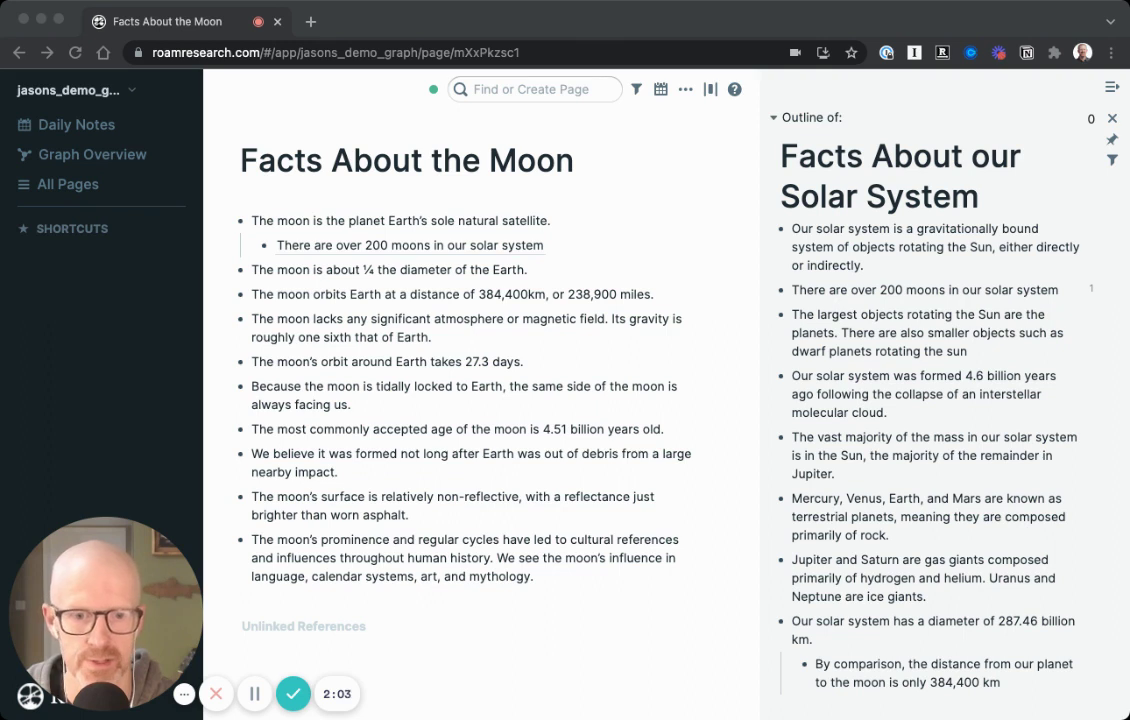
pyautogui.rightClick(415, 248)
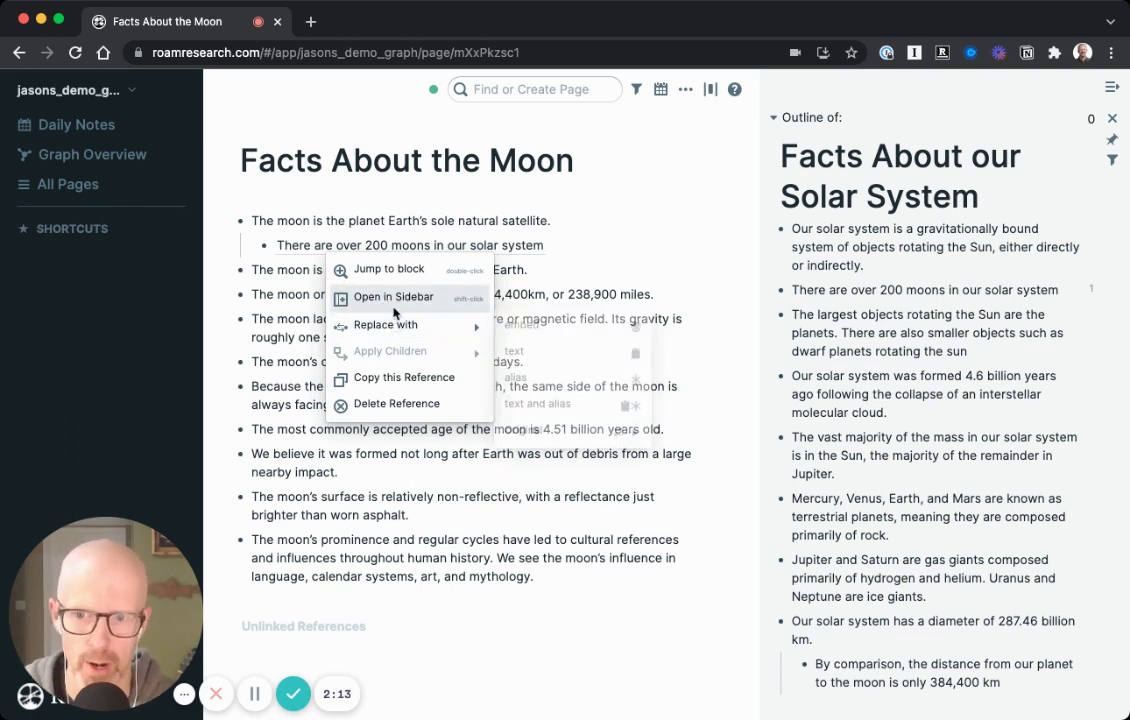
pyautogui.click(395, 229)
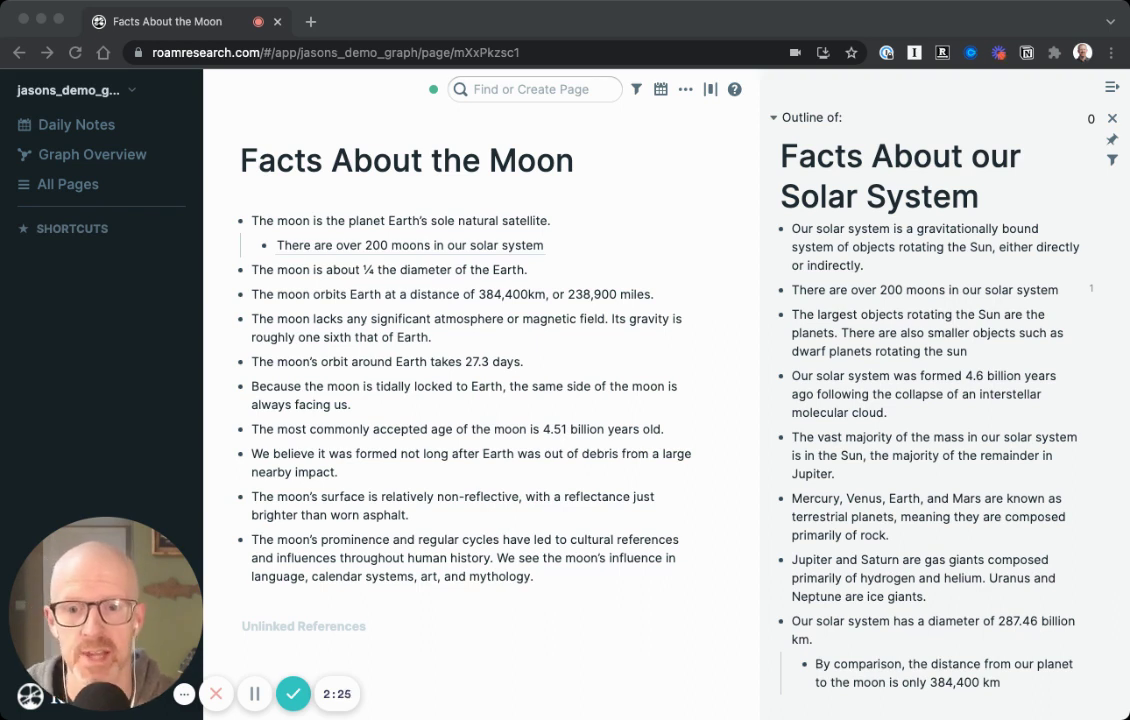
pyautogui.click(858, 288)
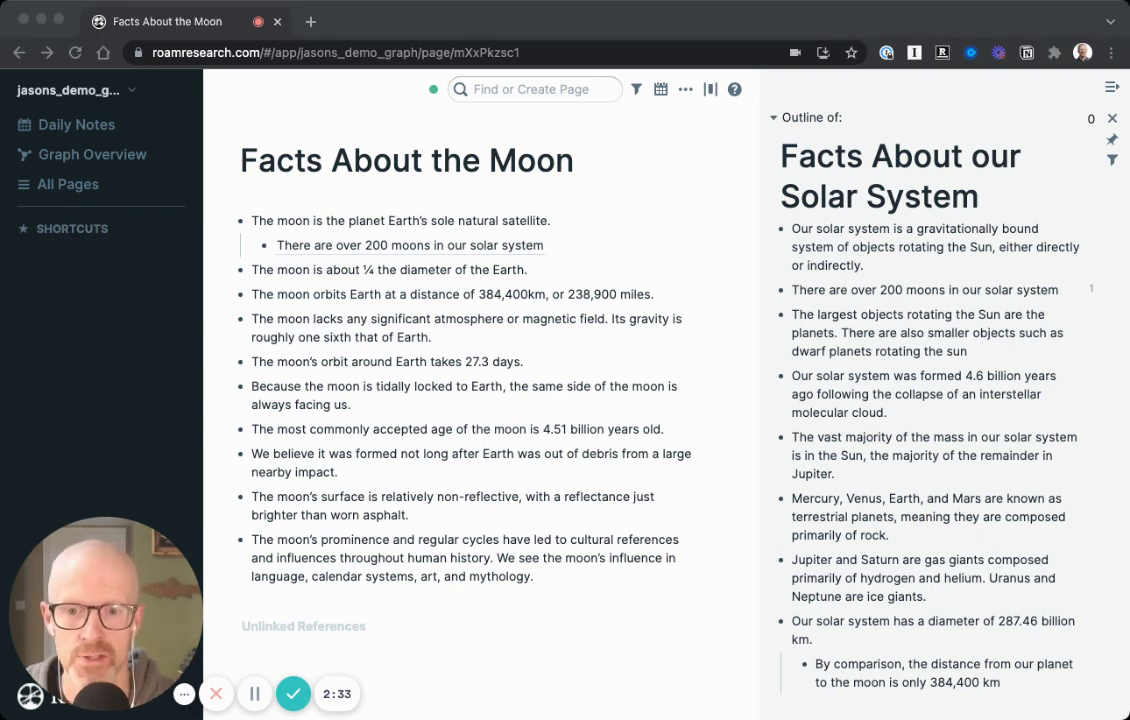
pyautogui.press('super+Tab')
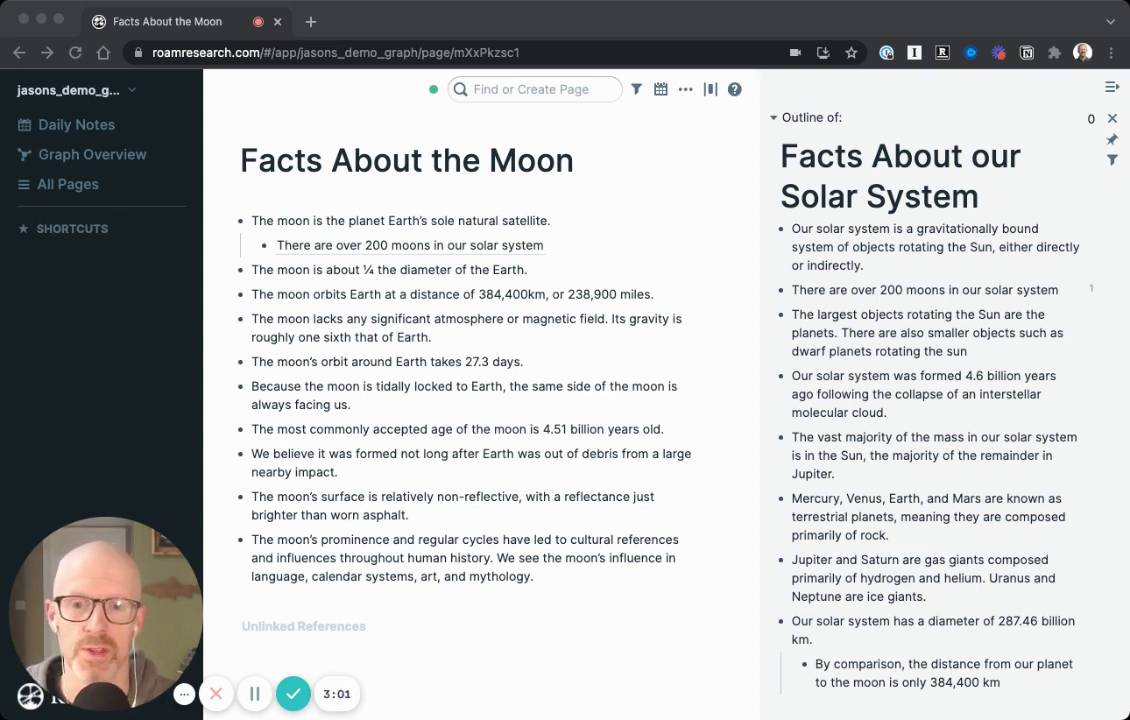
pyautogui.click(349, 195)
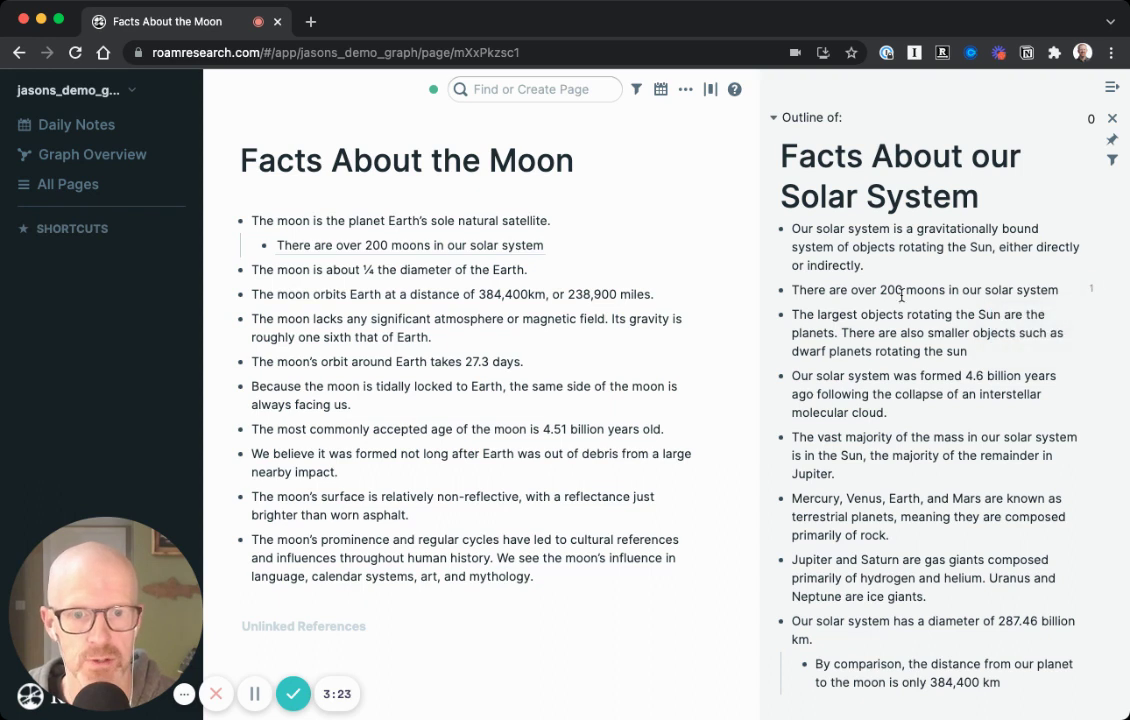
# Expand the moons block's one reference from Facts About the Moon, including its parent block.
pyautogui.click(1094, 293)
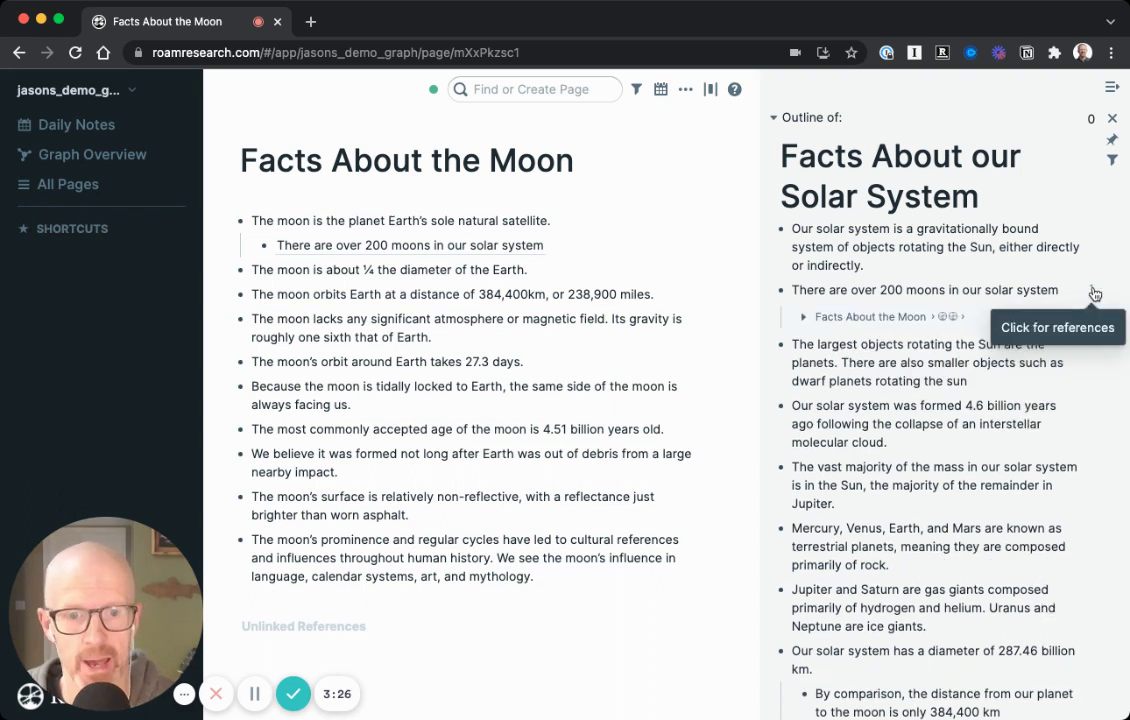
pyautogui.click(803, 318)
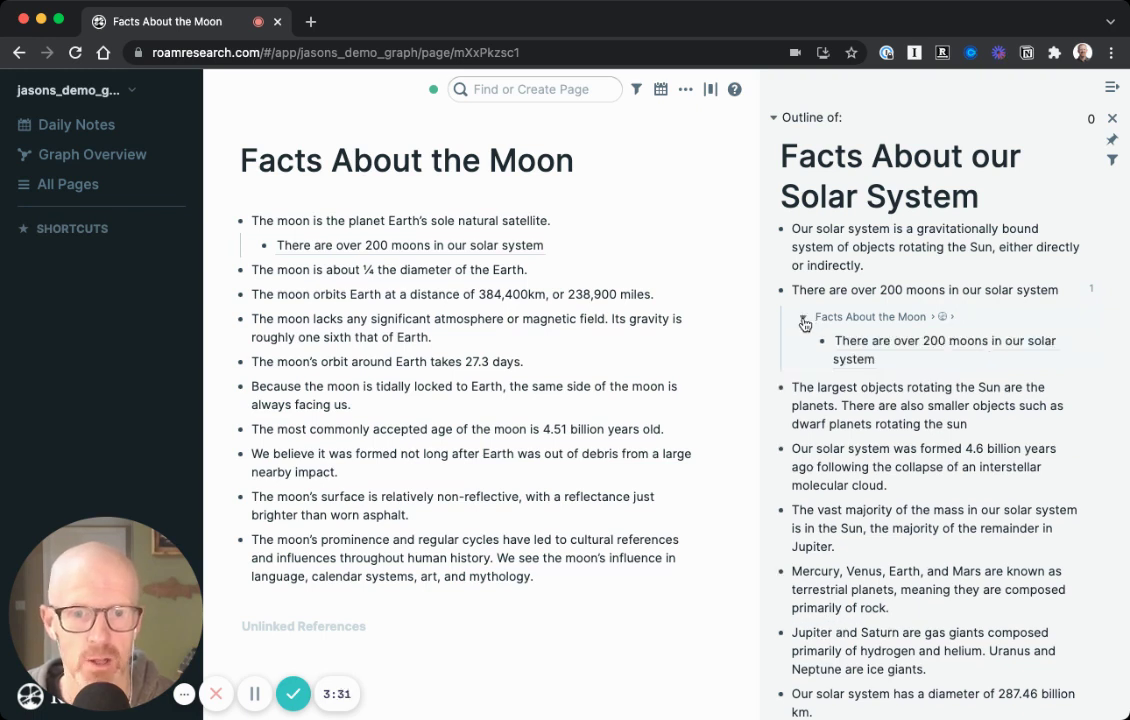
pyautogui.click(941, 320)
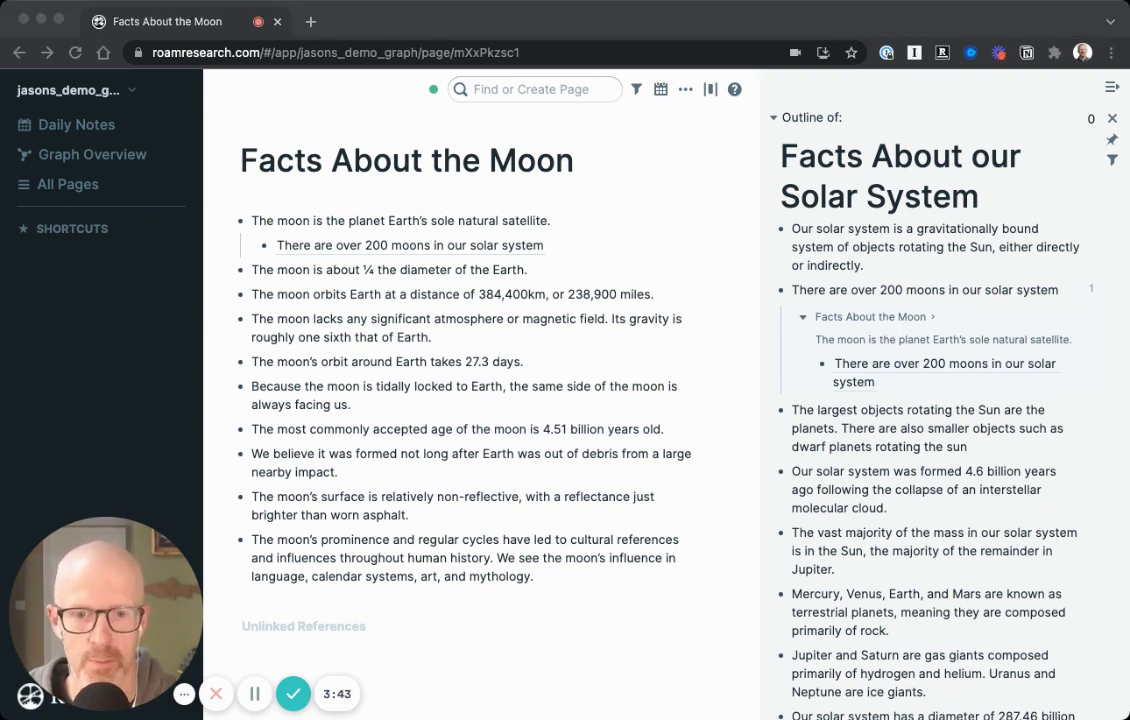
pyautogui.click(770, 310)
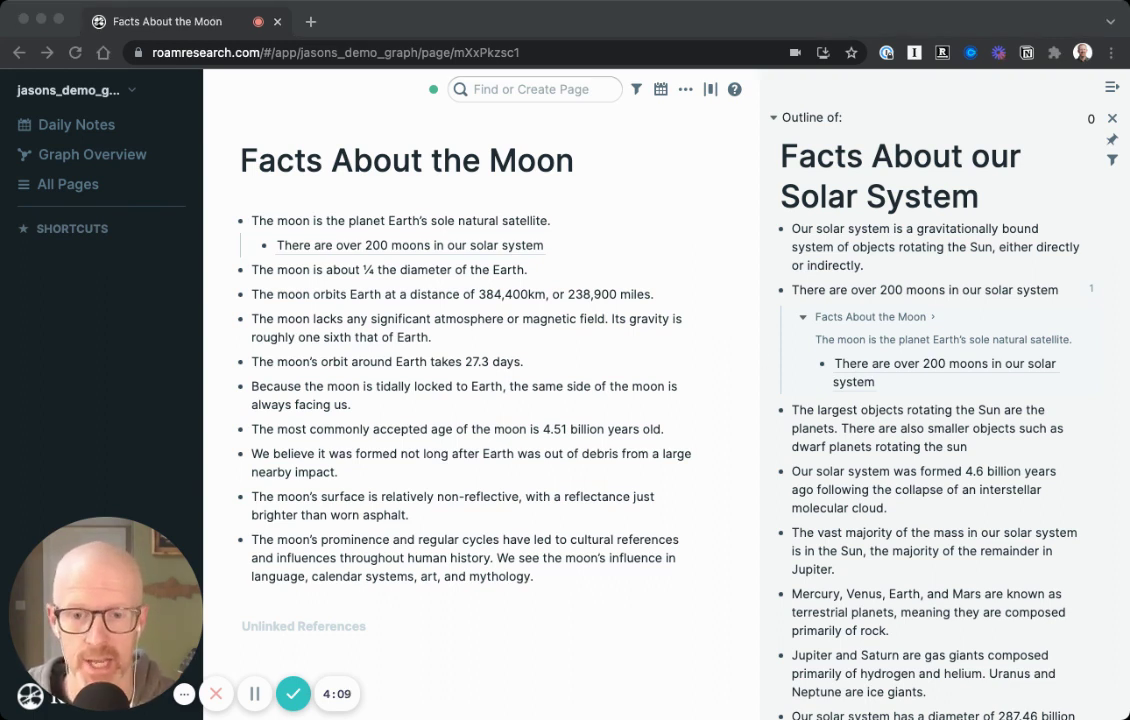
# In the sidebar moons block, replace 'are over 200' with 'are currently 218 known'.
pyautogui.click(760, 354)
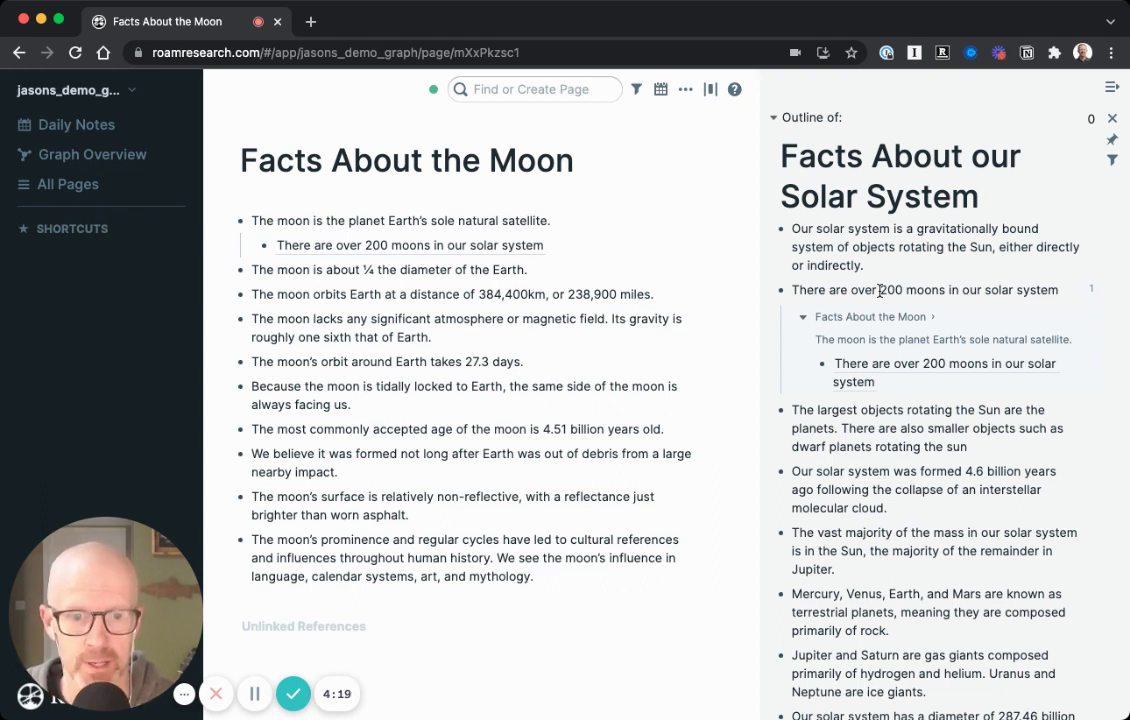
pyautogui.click(1045, 290)
pyautogui.hotkey('alt', 'Left')
pyautogui.hotkey('alt', 'Left')
pyautogui.hotkey('alt', 'Left')
pyautogui.hotkey('alt', 'Left')
pyautogui.hotkey('alt', 'Left')
pyautogui.hotkey('alt', 'Left')
pyautogui.hotkey('alt', 'Left')
pyautogui.hotkey('alt', 'Left')
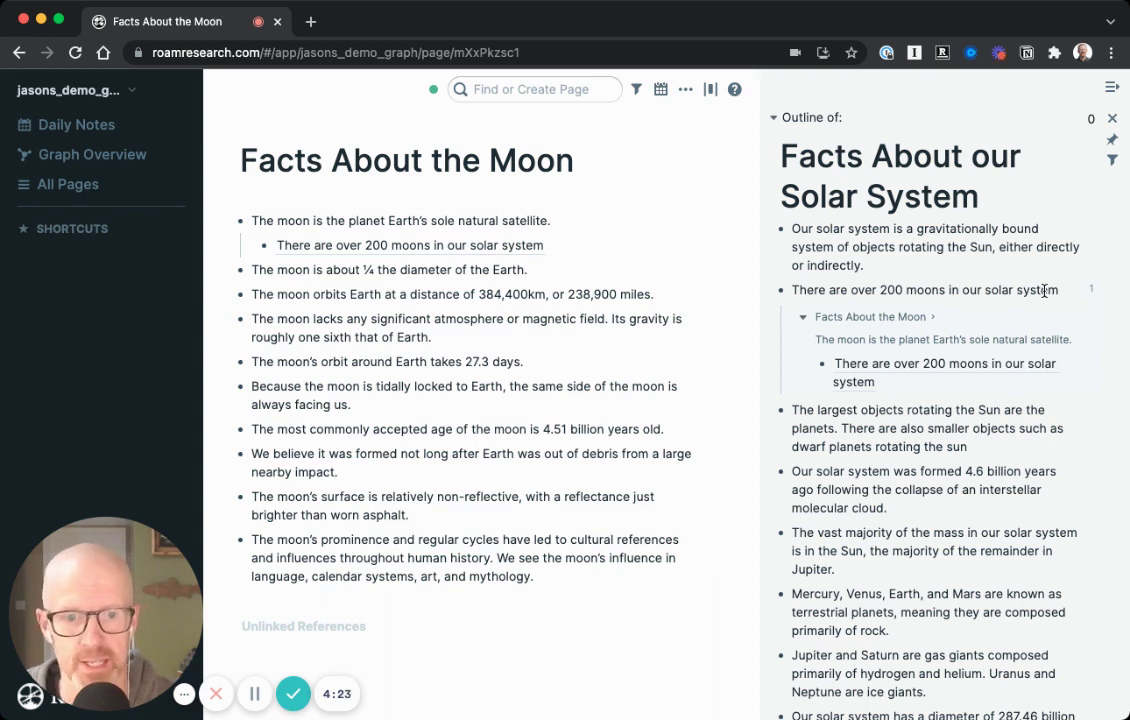
pyautogui.hotkey('shift', 'alt', 'Right')
pyautogui.hotkey('shift', 'alt', 'Right')
pyautogui.hotkey('shift', 'alt', 'Right')
pyautogui.write('are c')
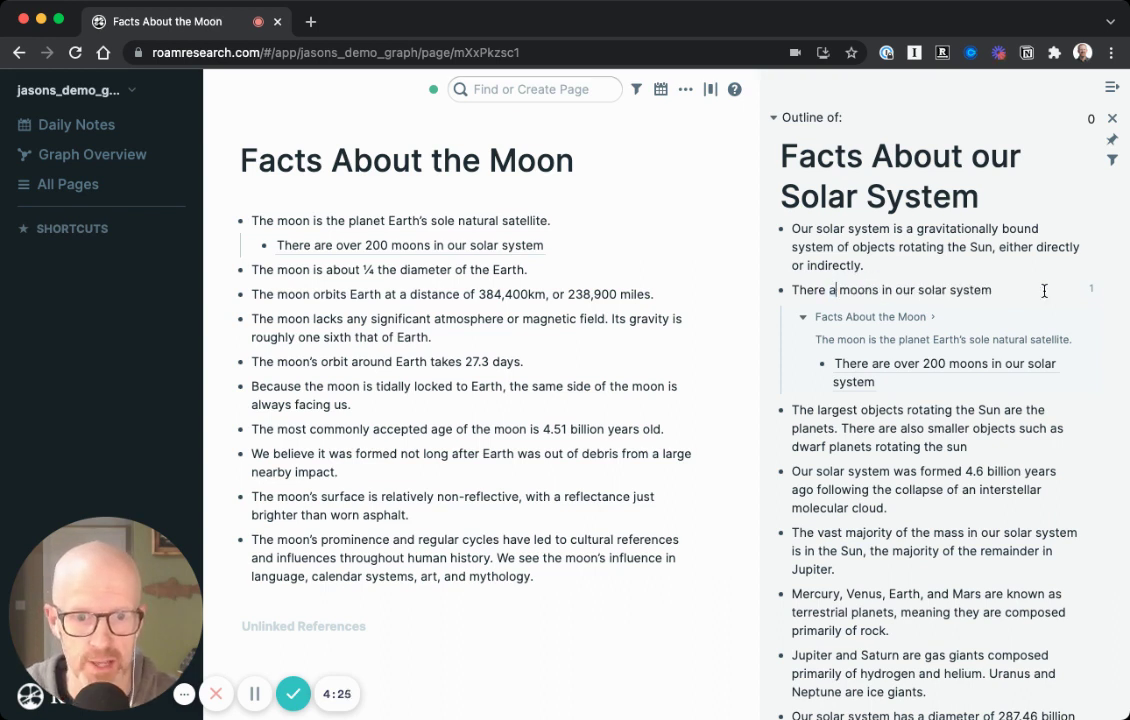
pyautogui.write('urrently 2')
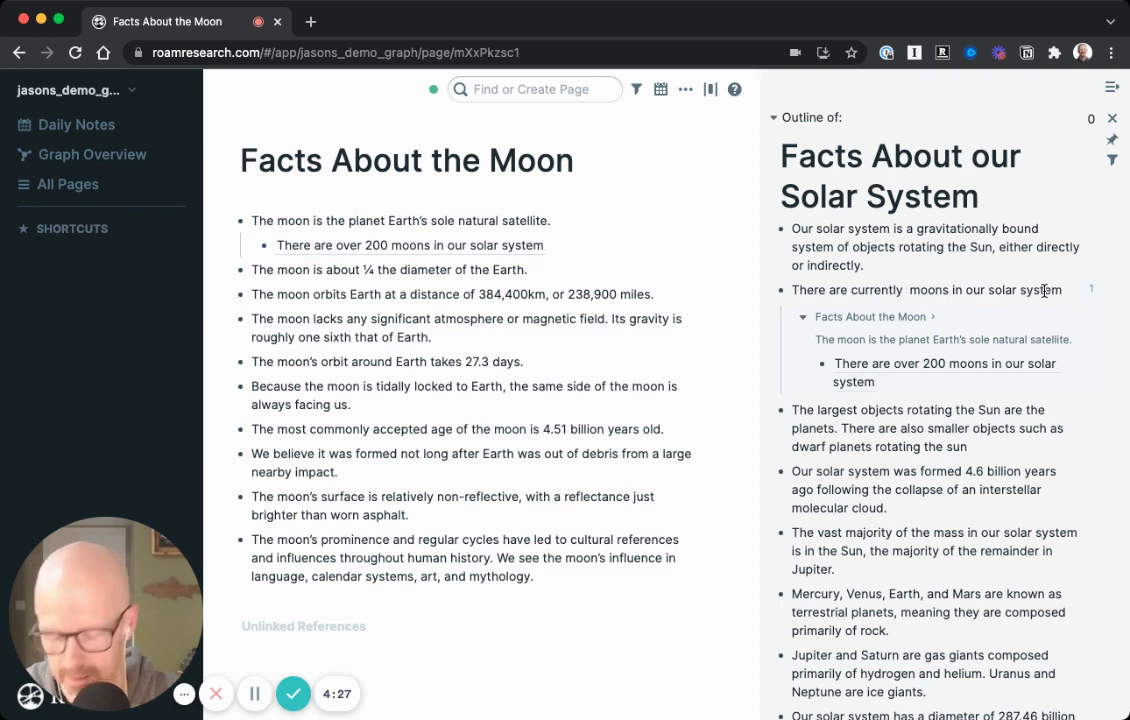
pyautogui.write('18 kno')
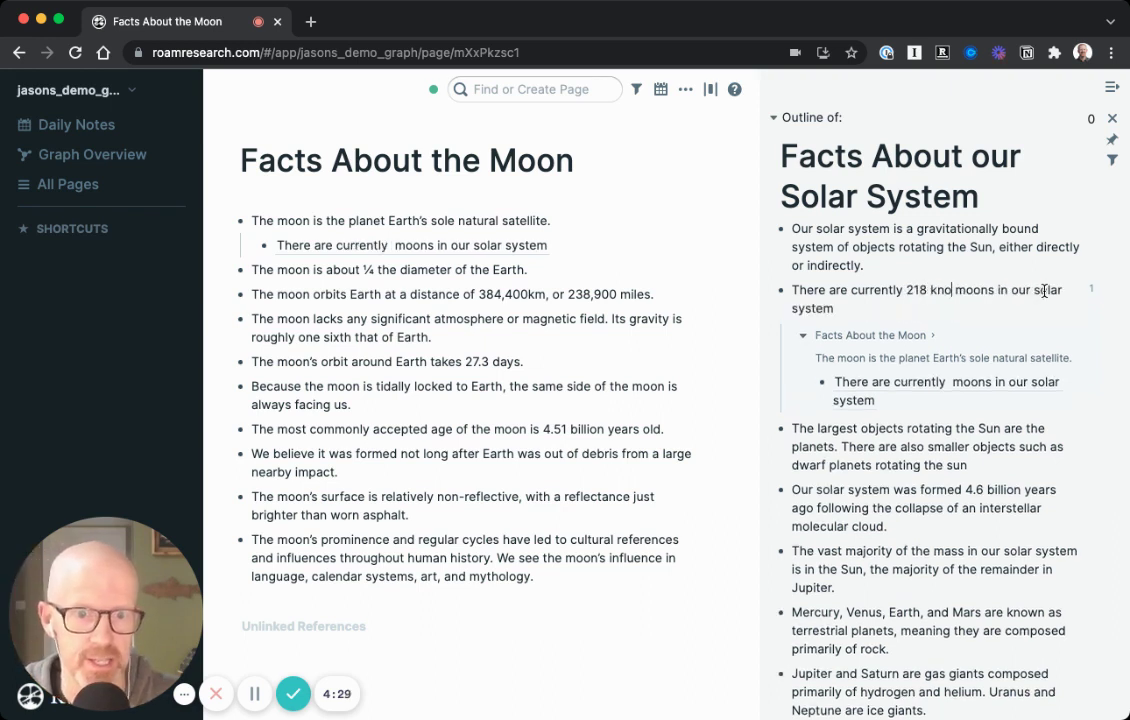
pyautogui.write('wn')
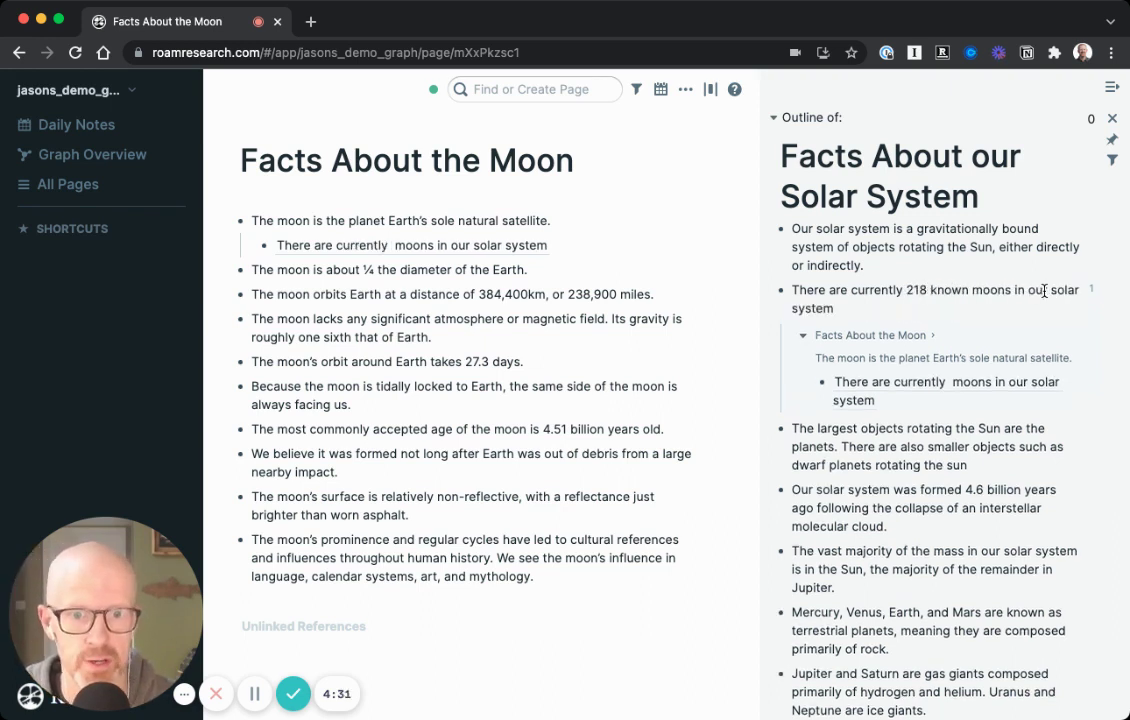
# Commit the edit so the Moon page's reference shows '218 known moons'.
pyautogui.click(940, 265)
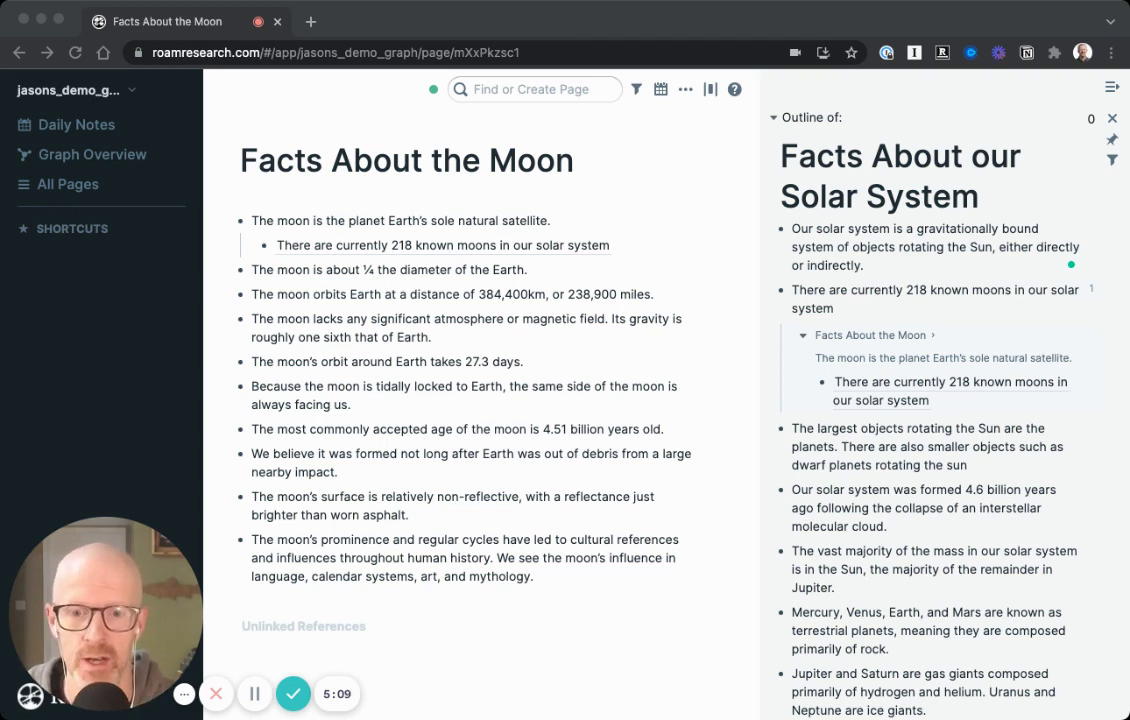
pyautogui.press('super+Tab')
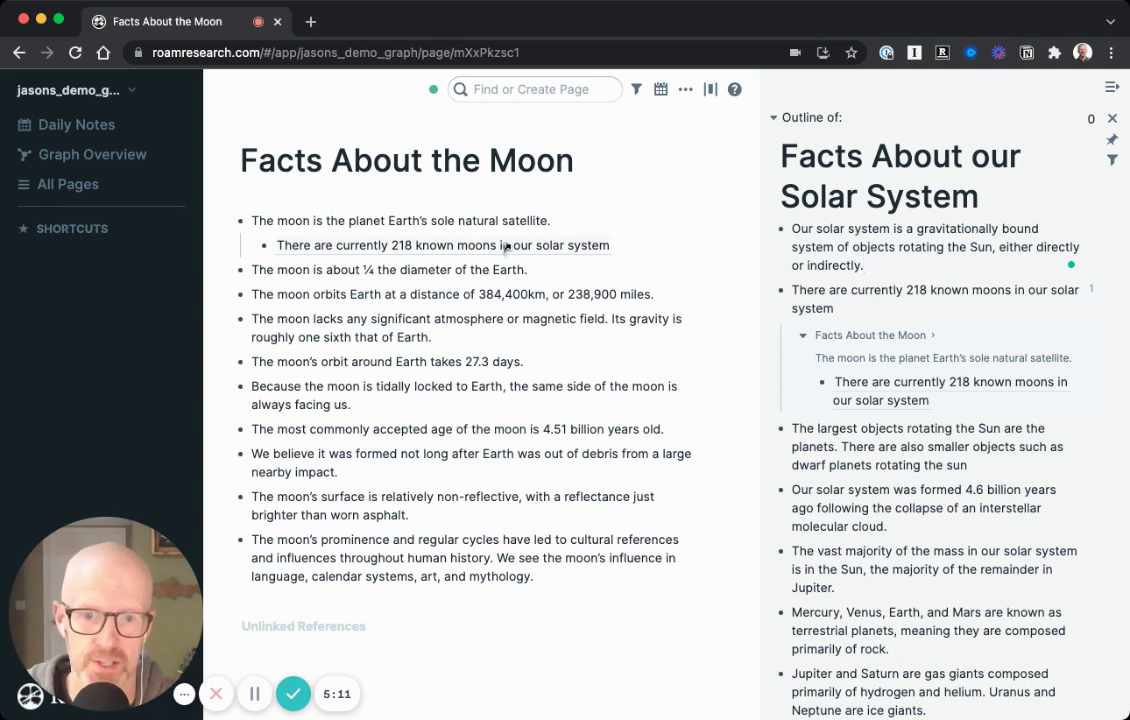